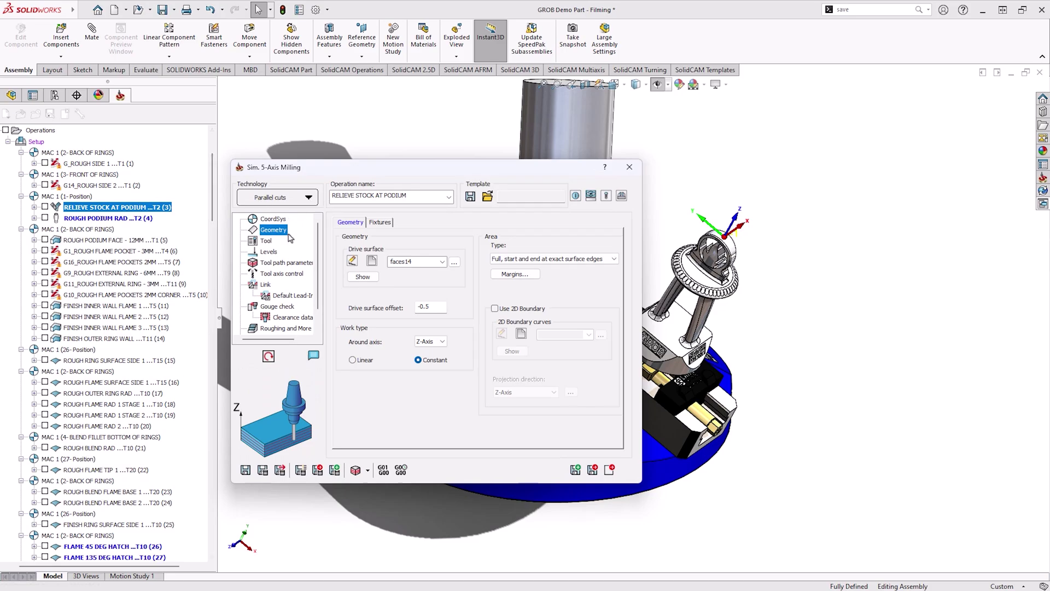
Reselect the trophy part's faces on the model
right_click(839, 275)
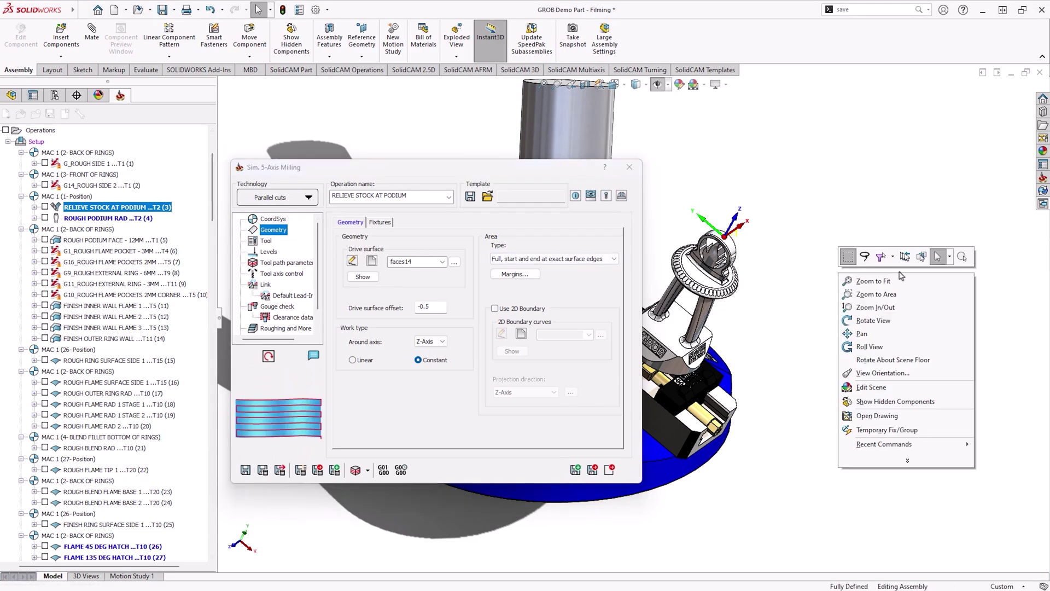
left_click(911, 261)
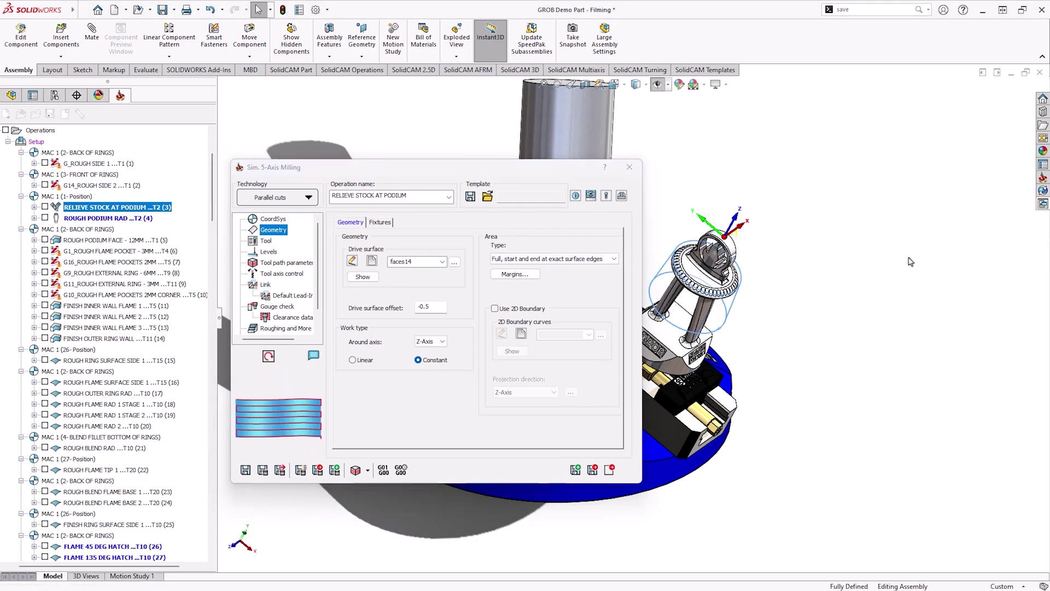
right_click(911, 261)
left_click(919, 321)
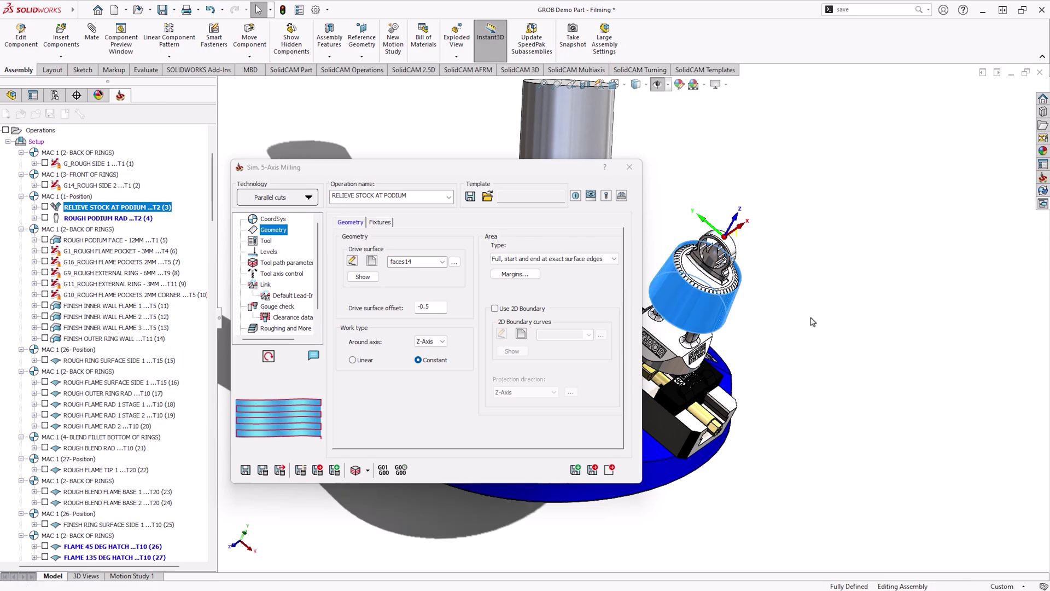
Preview the faces14 drive surfaces of RELIEVE STOCK AT PODIUM, then close the preview
left_click(373, 278)
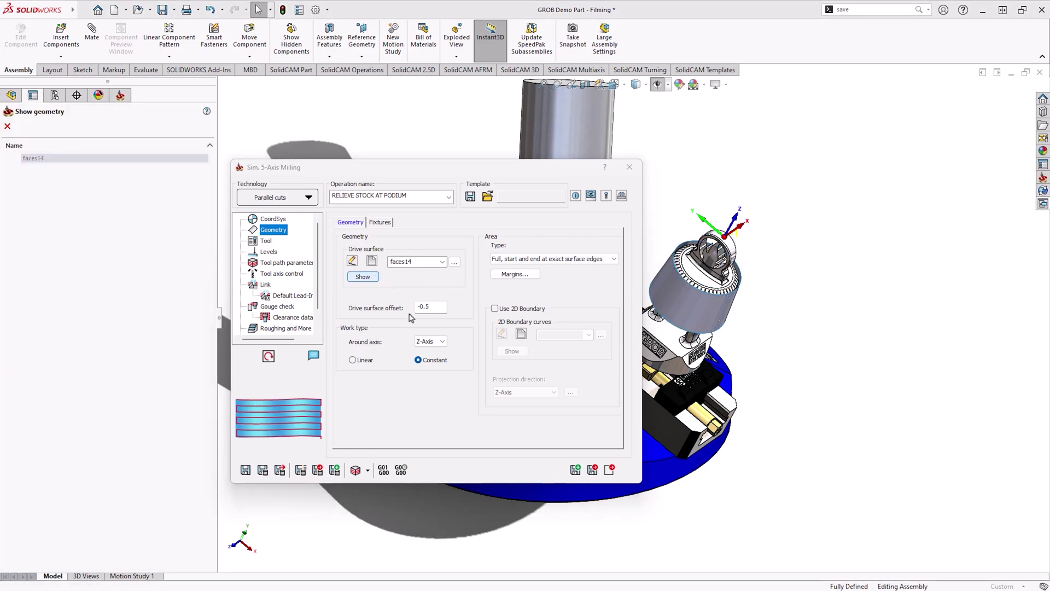
left_click(10, 127)
right_click(708, 308)
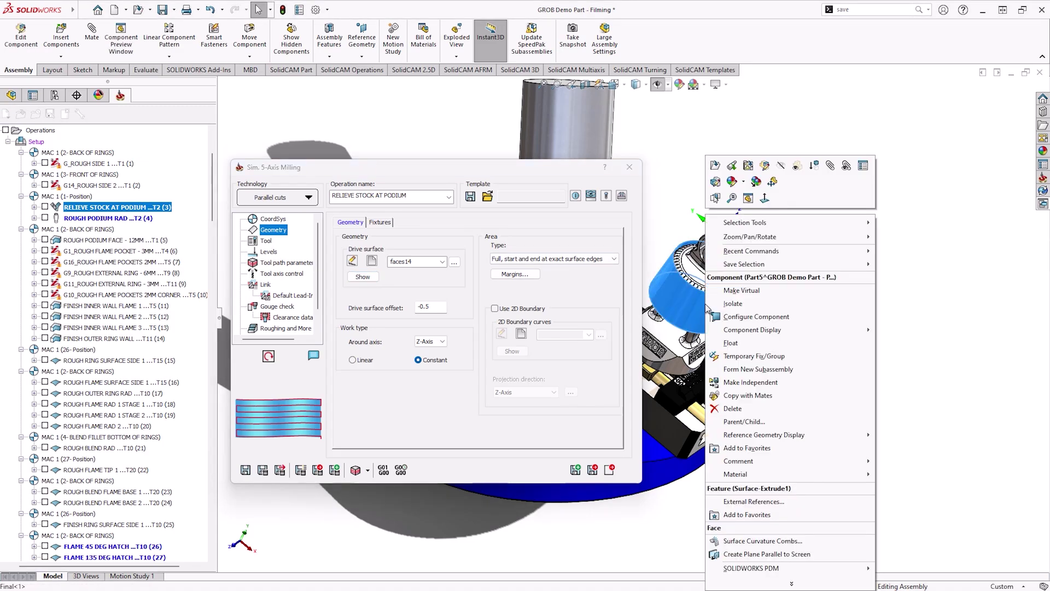
key("Escape")
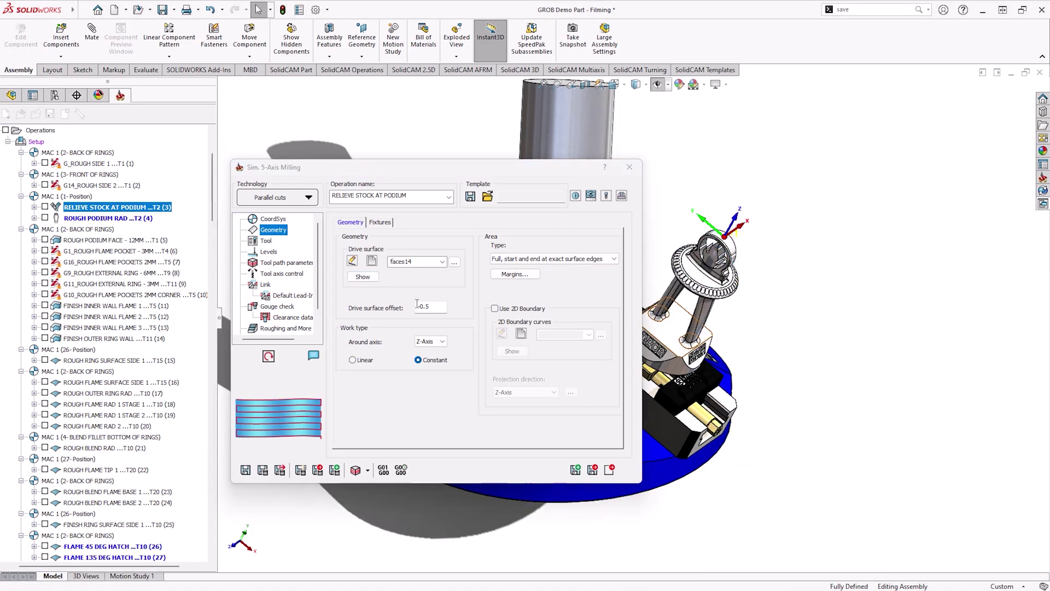
Review Tool, Levels, Tool path parameters and Tool axis control, ending on Roughing and More
left_click(267, 241)
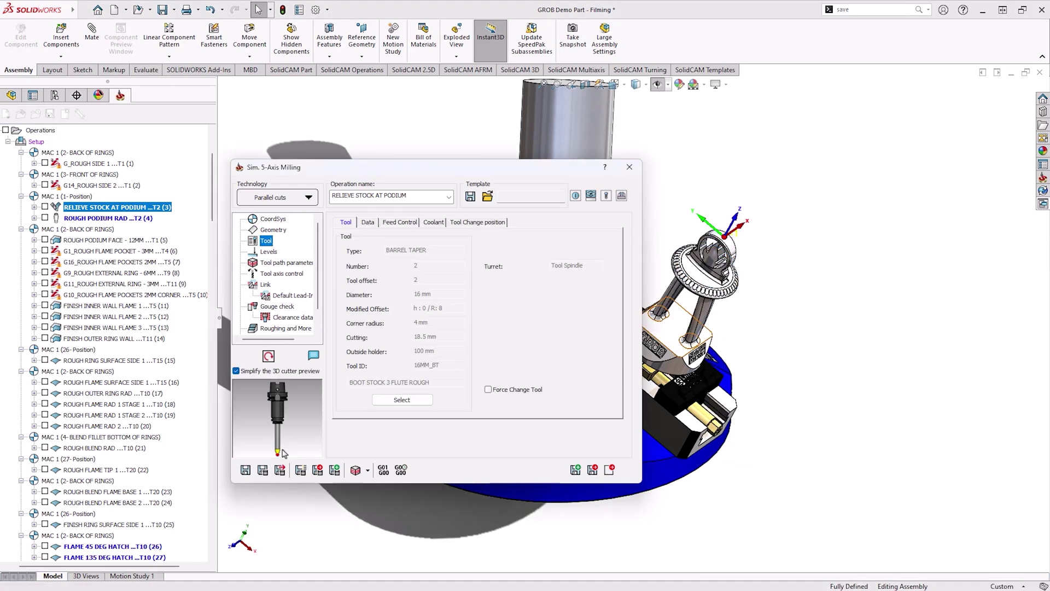
scroll(277, 425, "up", 2)
scroll(293, 414, "up", 1)
left_click(270, 252)
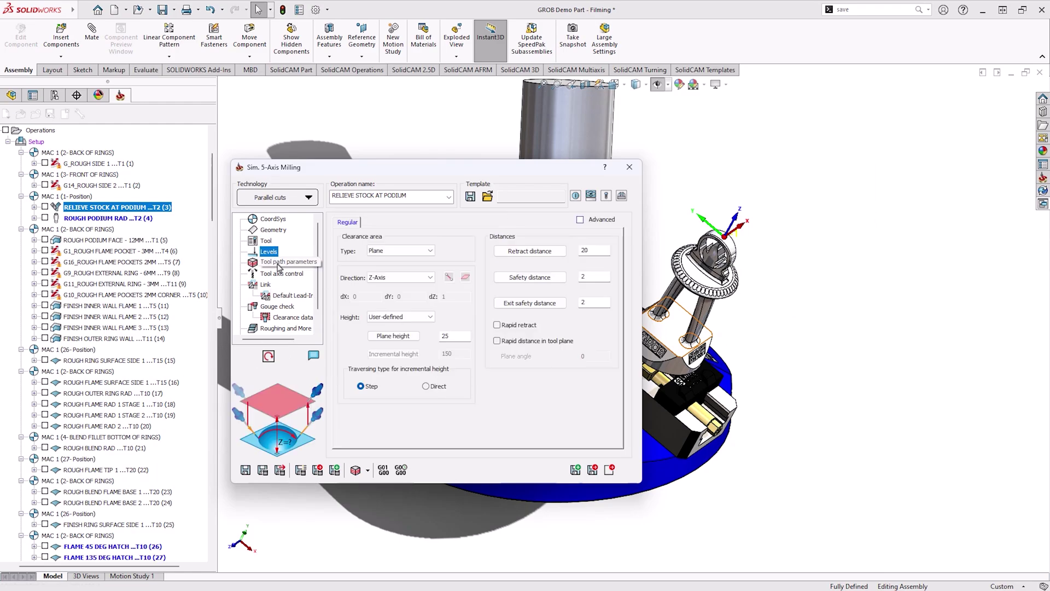
left_click(279, 263)
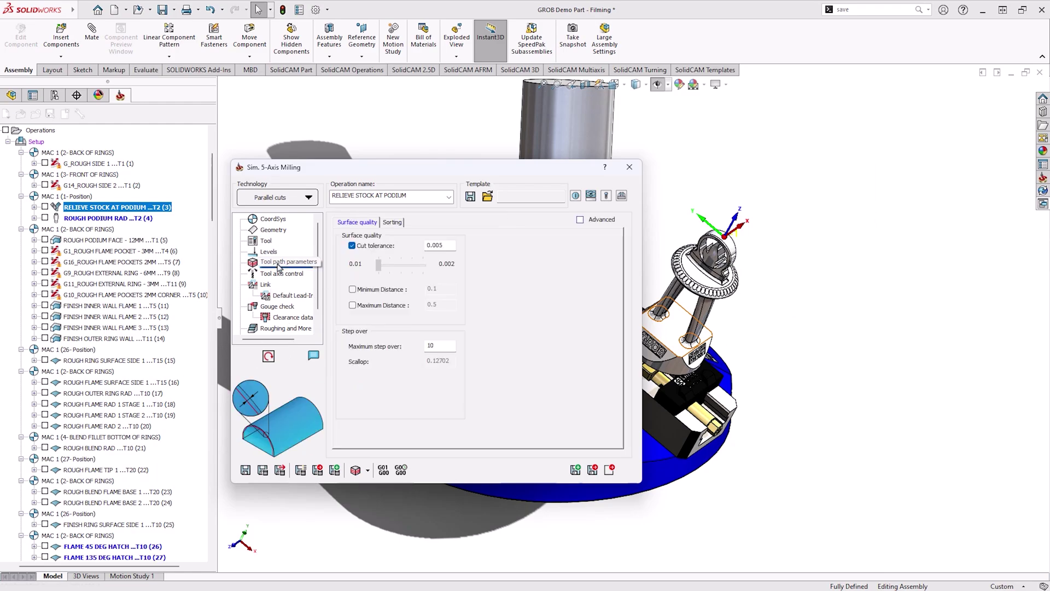
left_click(281, 274)
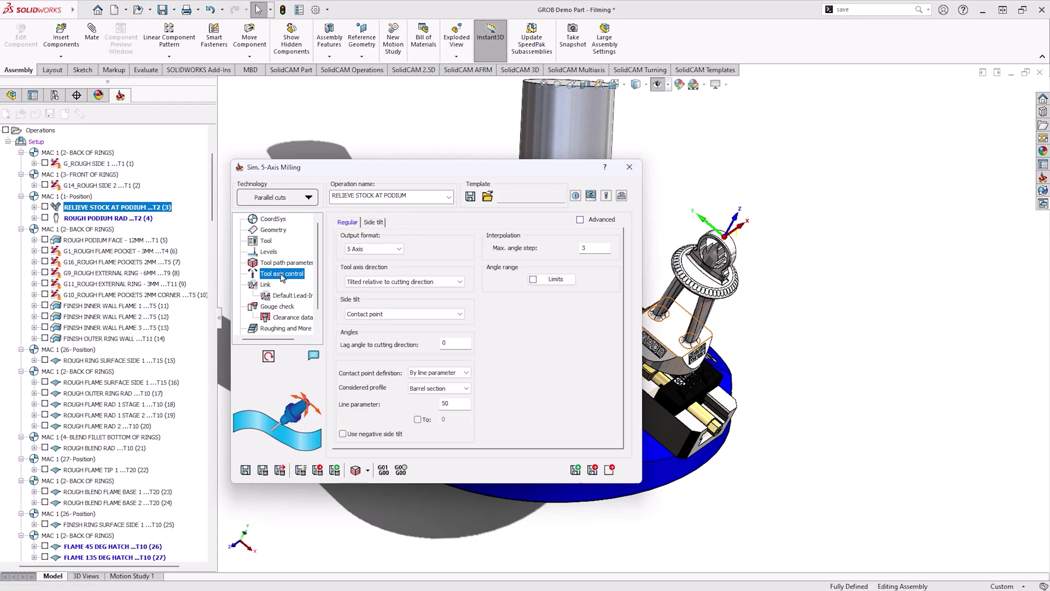
left_click(279, 330)
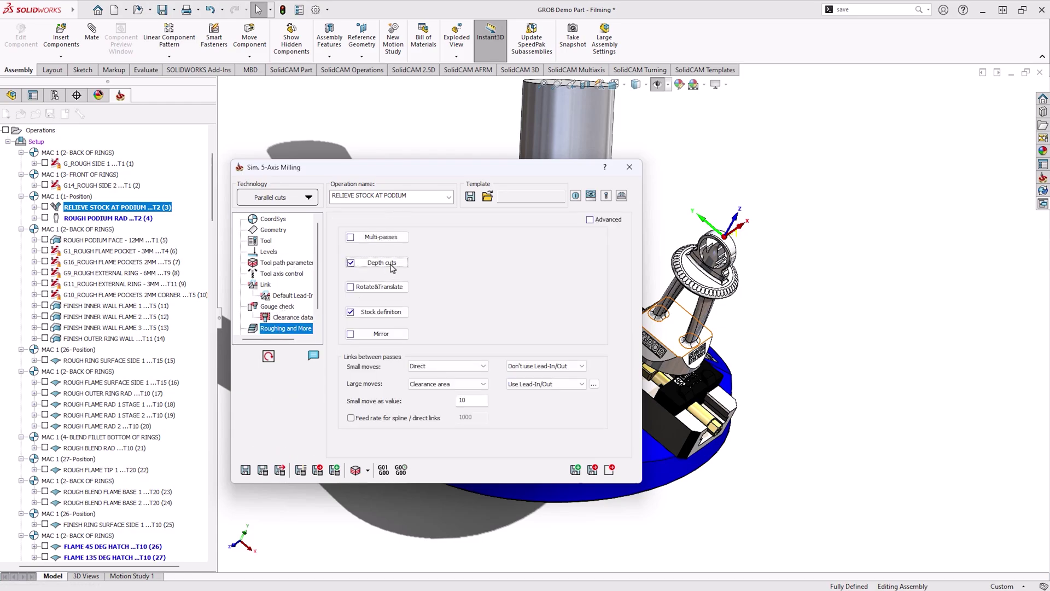
Confirm the Depth cuts and Stock definition settings, then simulate the RELIEVE STOCK AT PODIUM toolpath
left_click(390, 263)
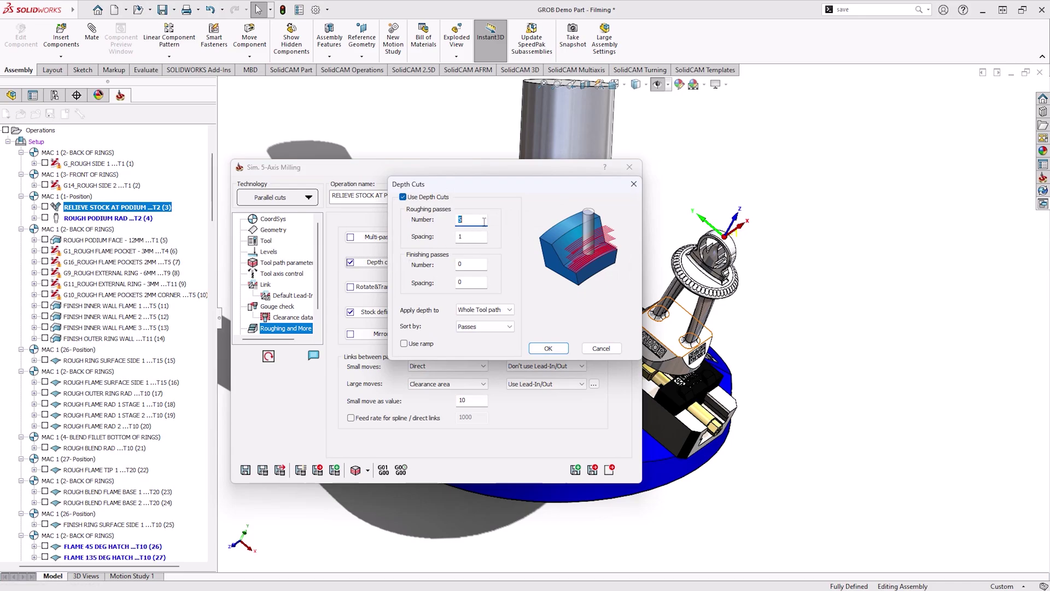
left_click(549, 349)
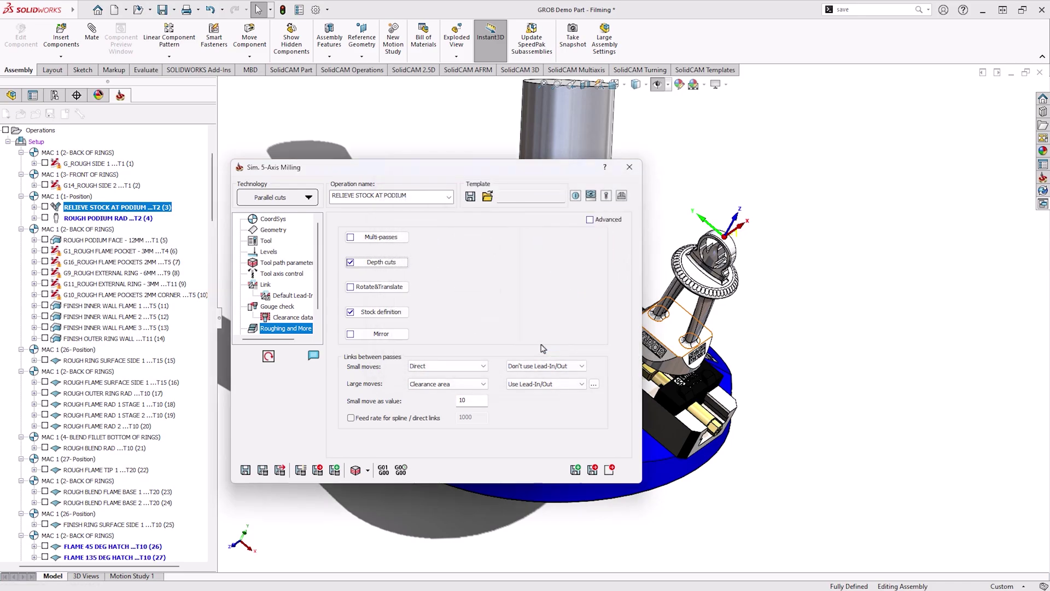
left_click(401, 314)
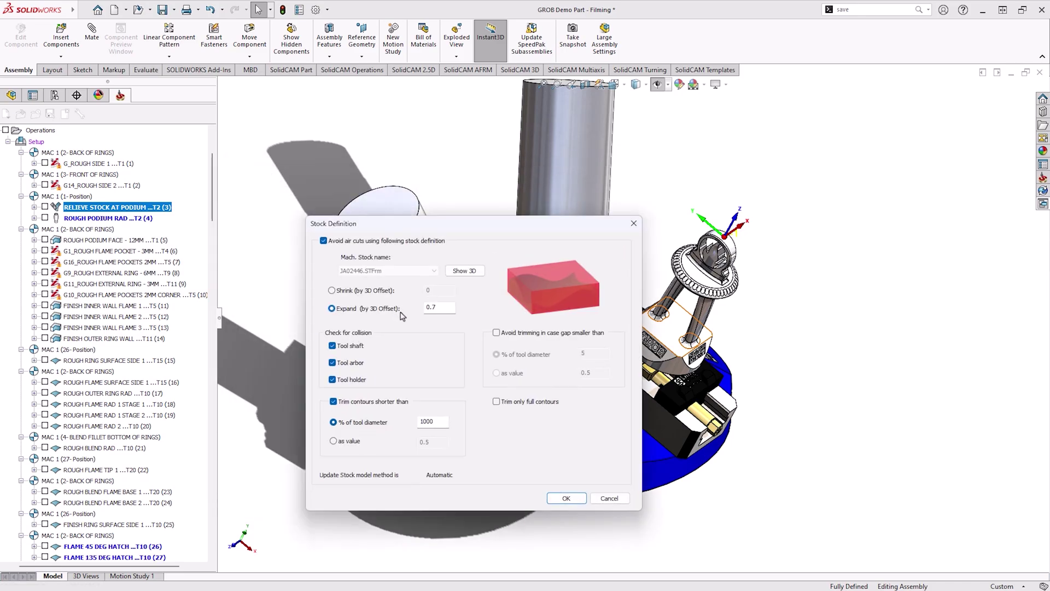
left_click(633, 223)
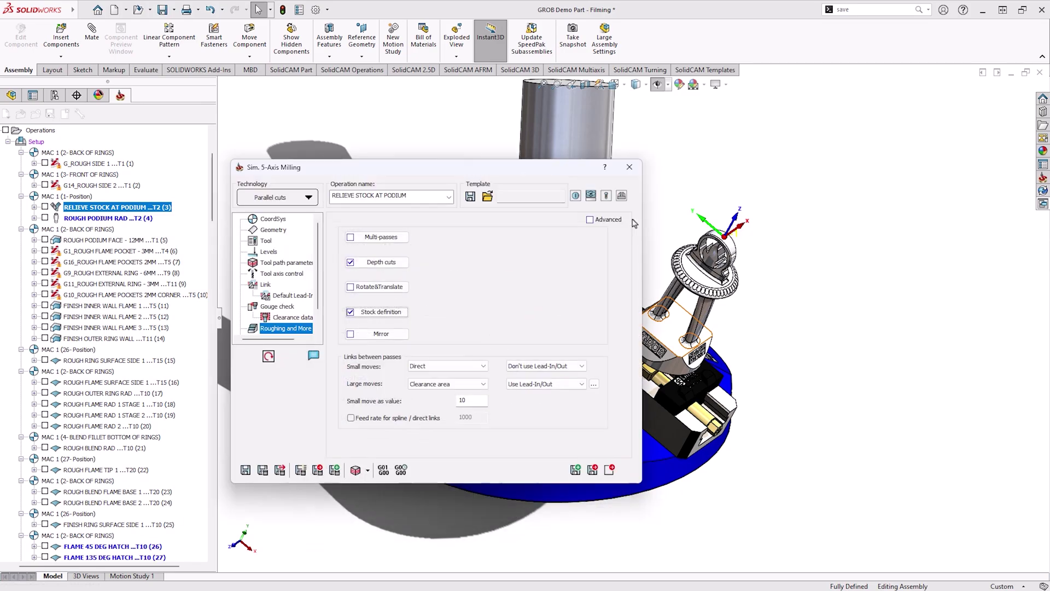
left_click(356, 470)
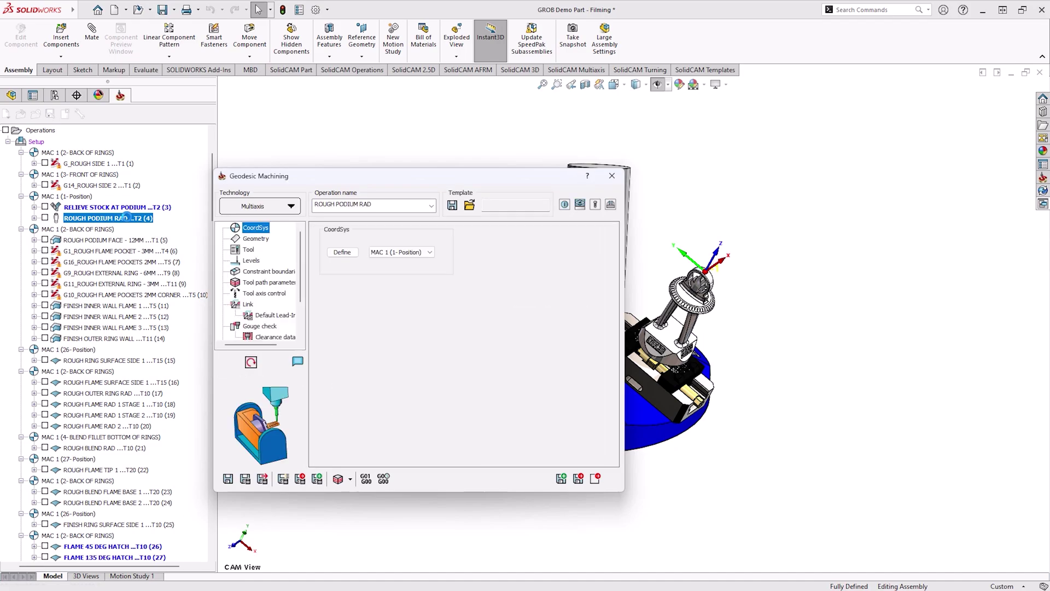
Preview ROUGH PODIUM RAD's faces40 surfaces and view its 16 mm BARREL TAPER tool
left_click(252, 239)
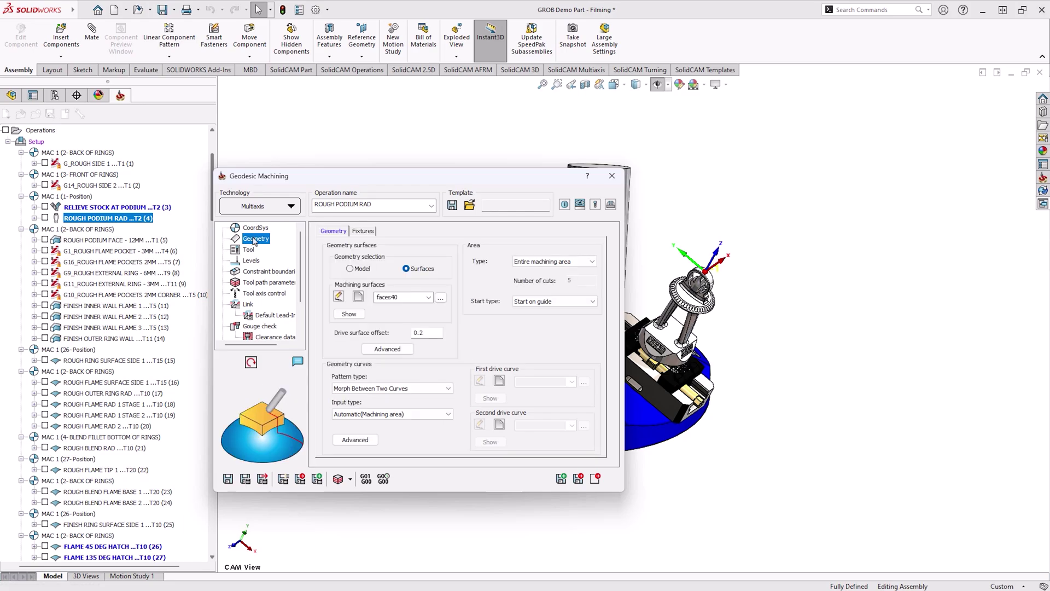
left_click(353, 316)
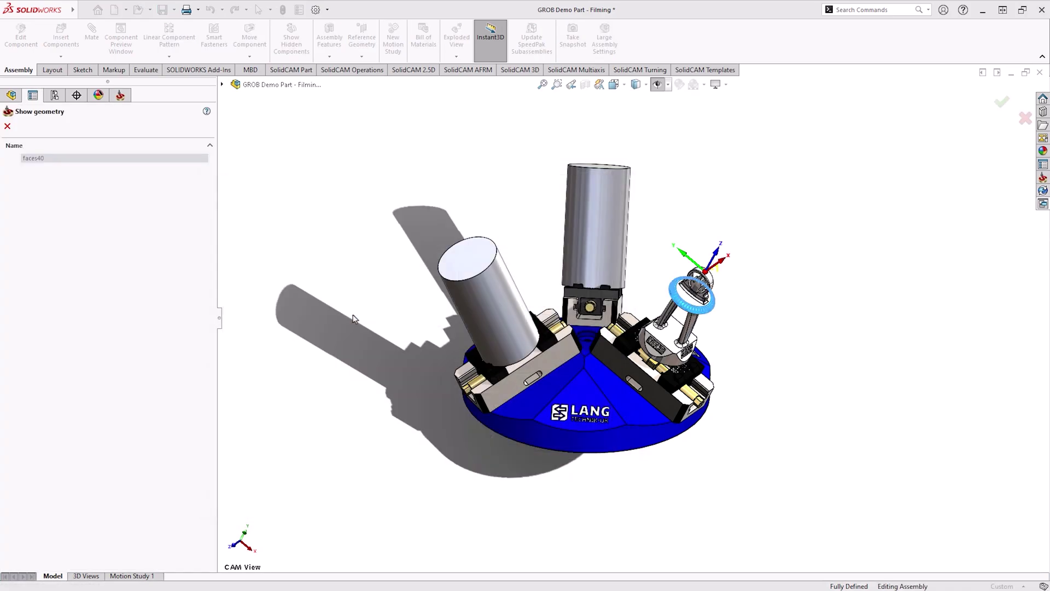
left_click(8, 127)
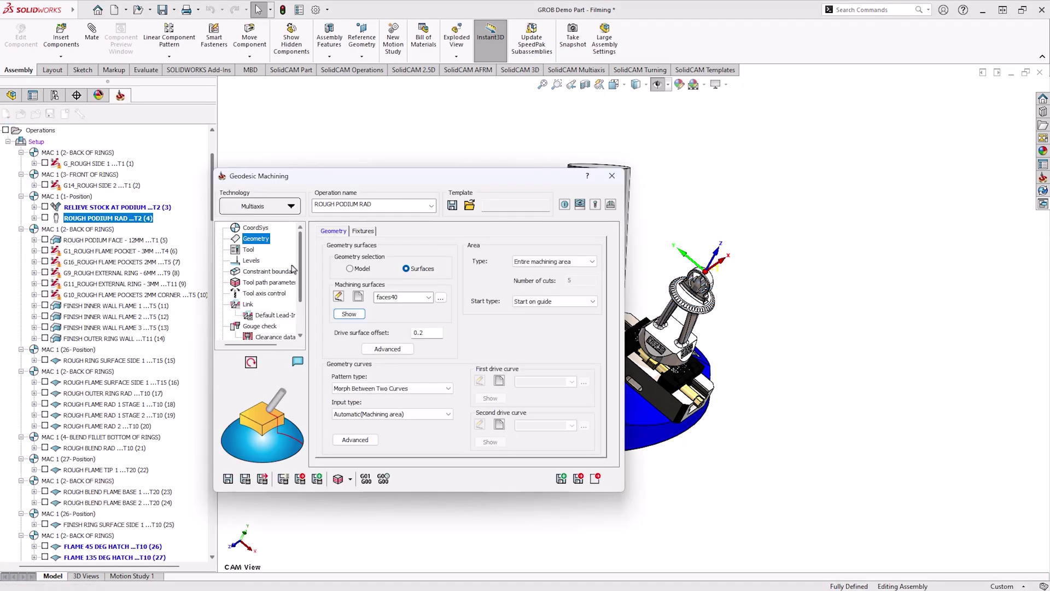
left_click(247, 250)
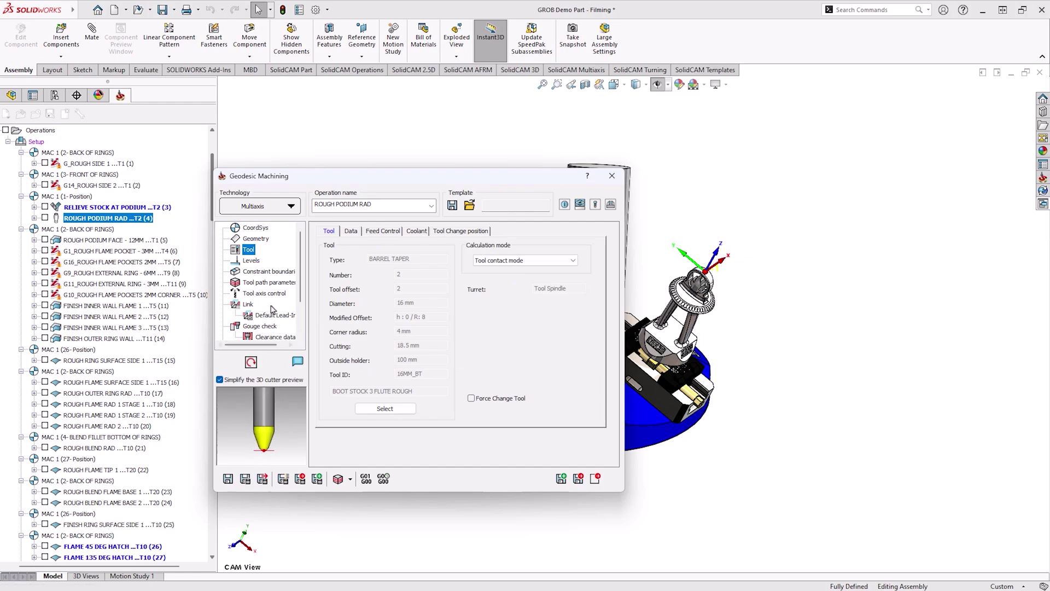
Review the ROUGH PODIUM RAD constraint boundaries and tool path parameters
left_click(267, 272)
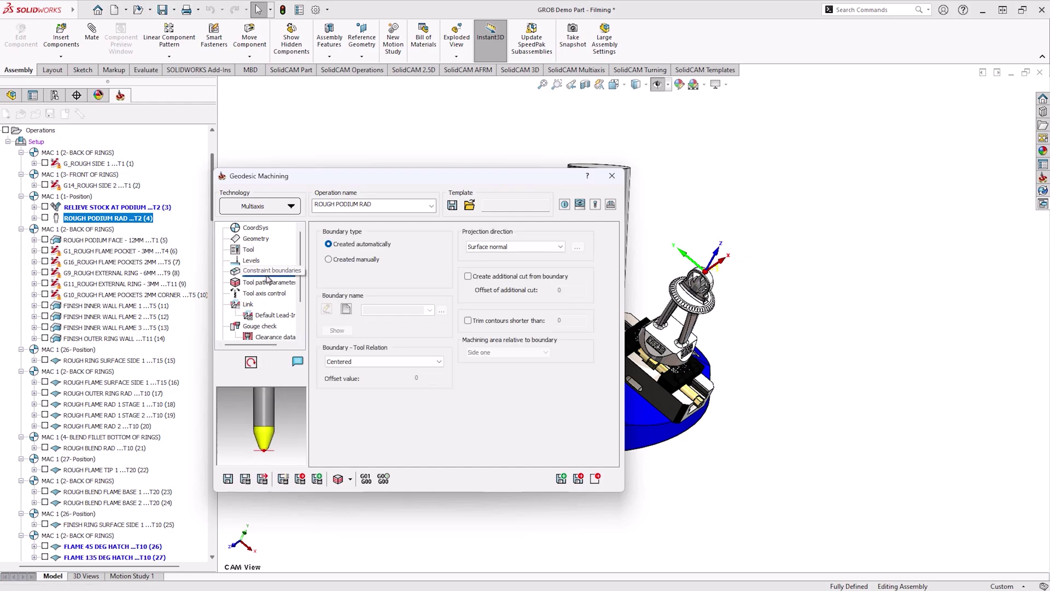
left_click(270, 282)
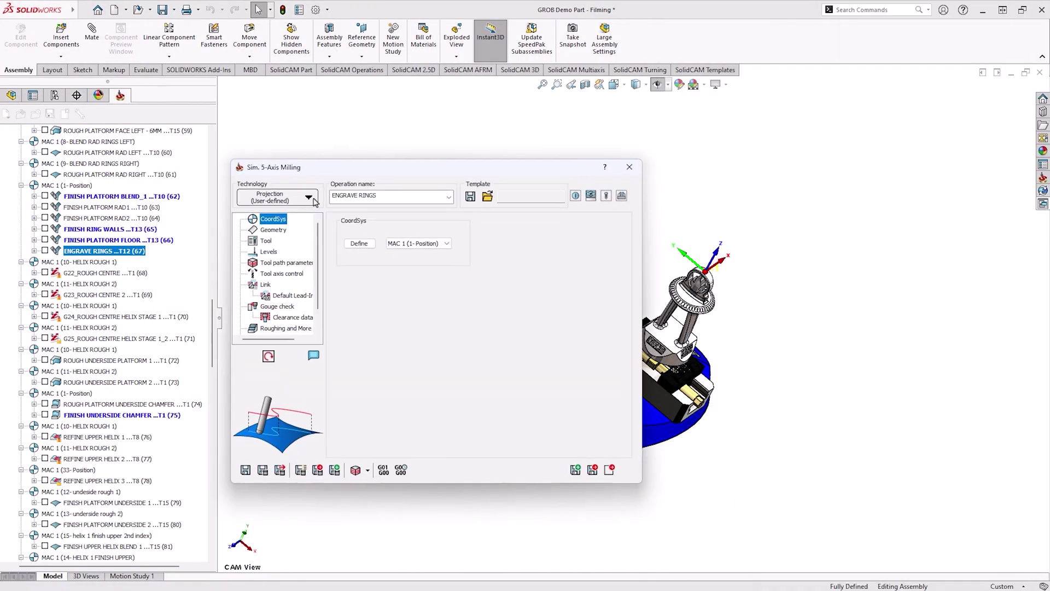
Keep Projection as the ENGRAVE RINGS technology and preview its contour102 and faces84 geometry
left_click(314, 200)
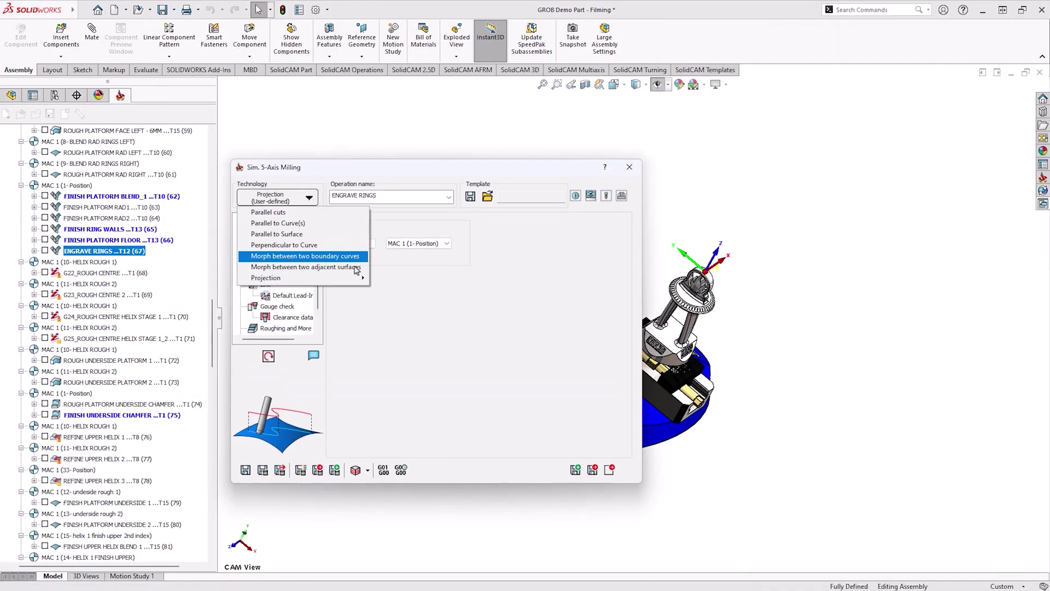
left_click(404, 278)
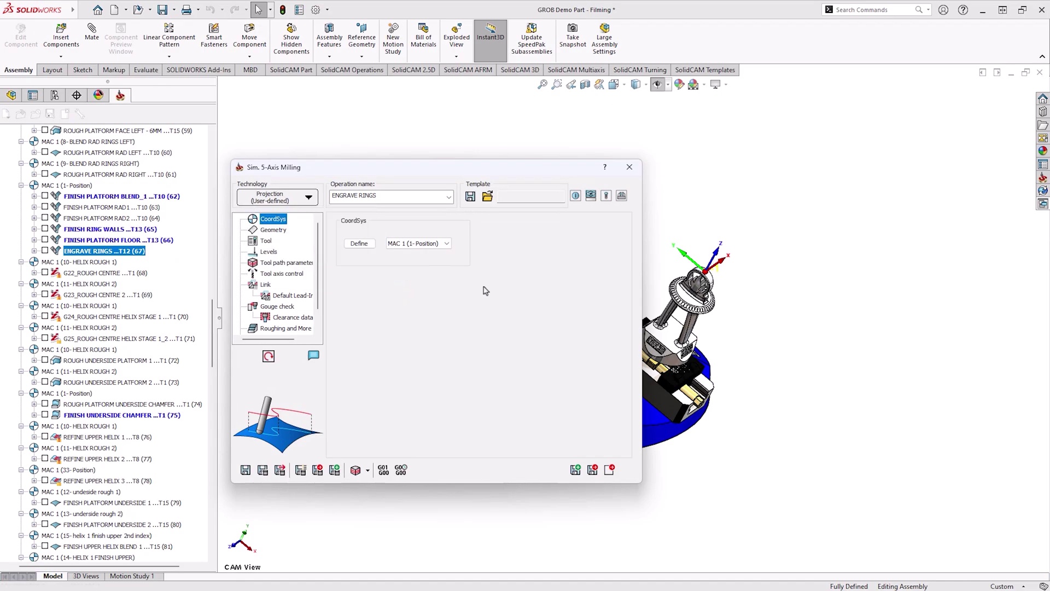
left_click(279, 231)
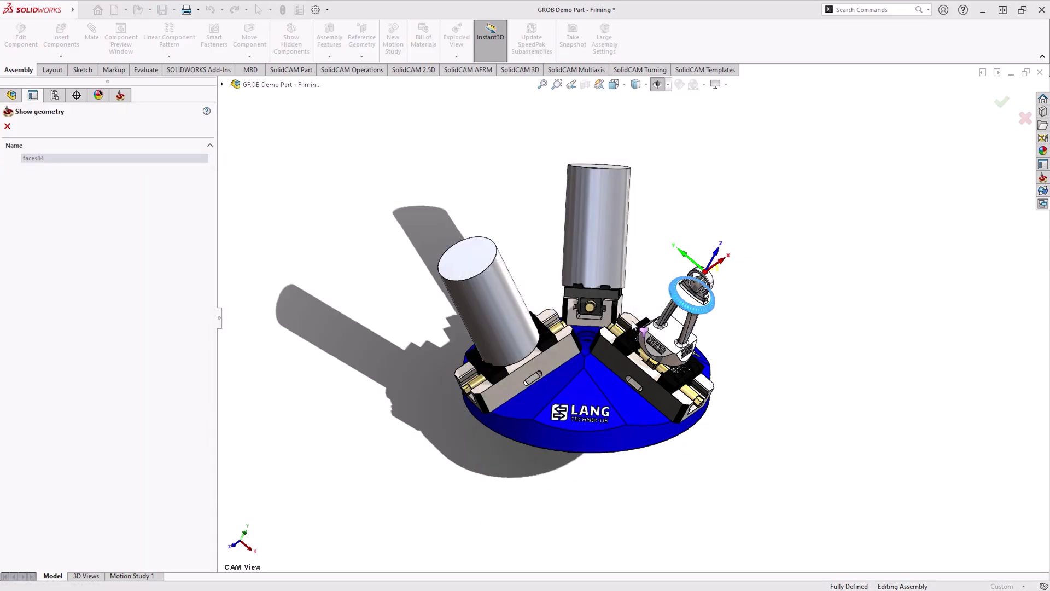
scroll(635, 323, "up", 5)
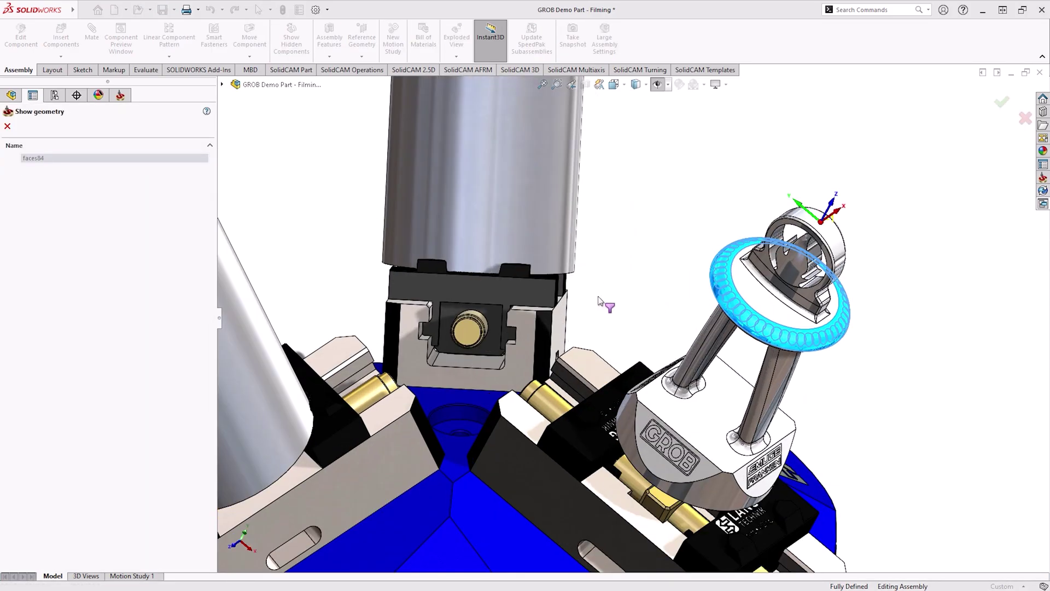
left_click(7, 126)
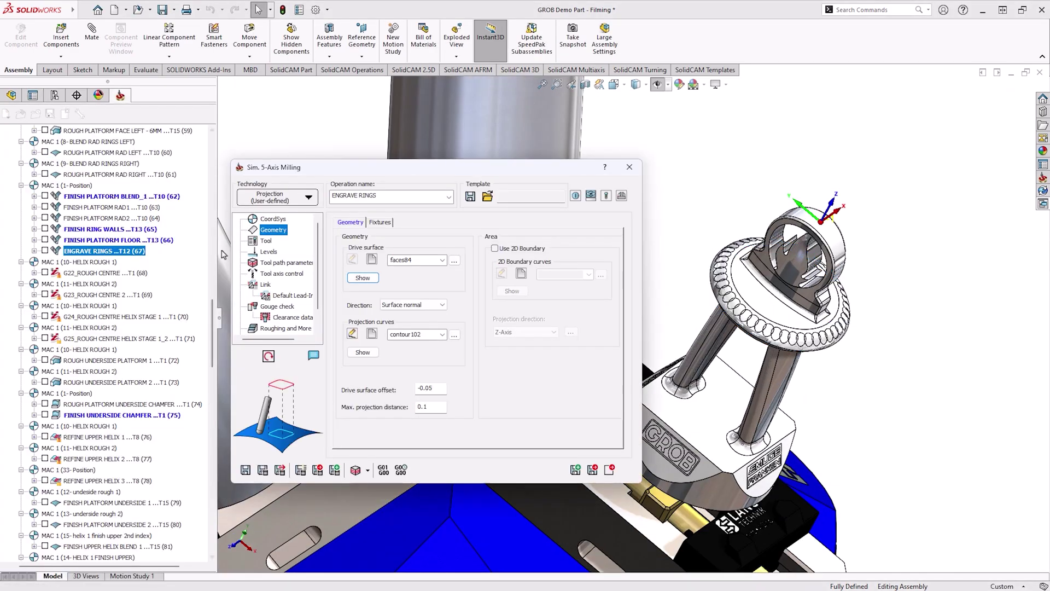
Review the engraving tool, clearance levels, cut tolerance, tool axis tilt and gouge check
left_click(266, 243)
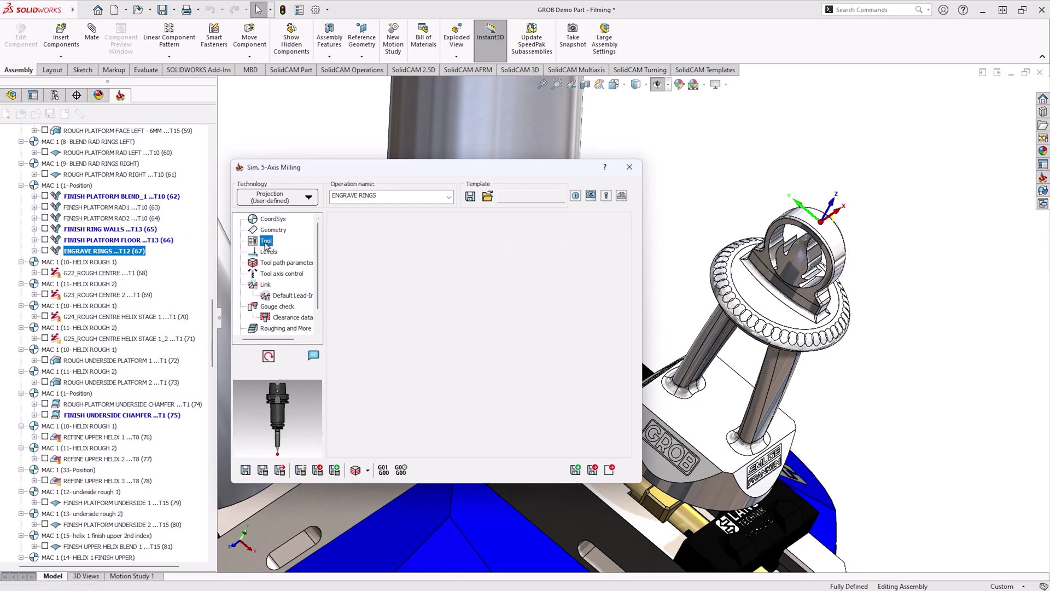
left_click(271, 254)
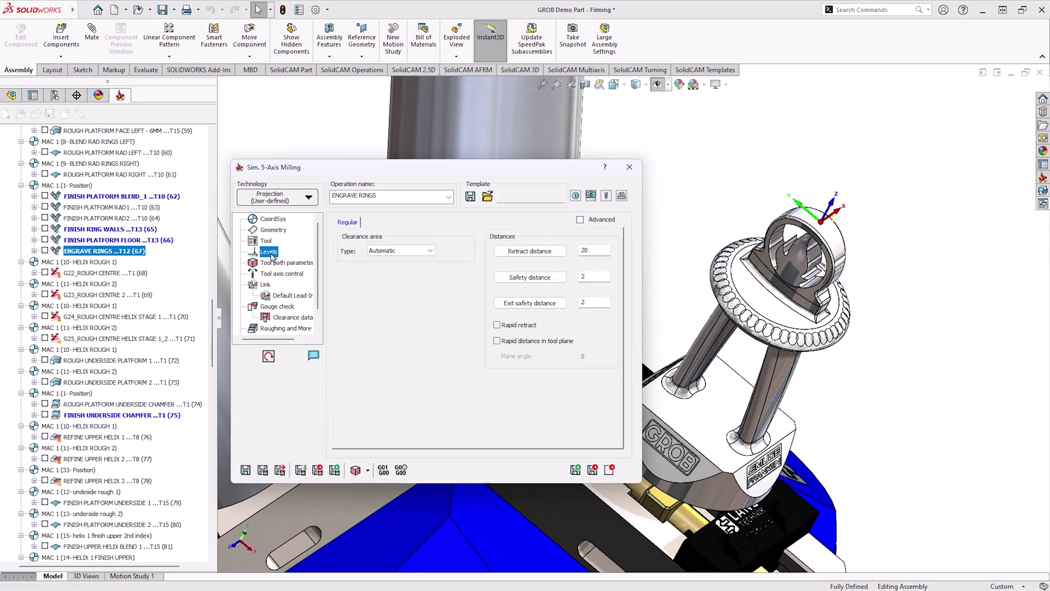
left_click(276, 265)
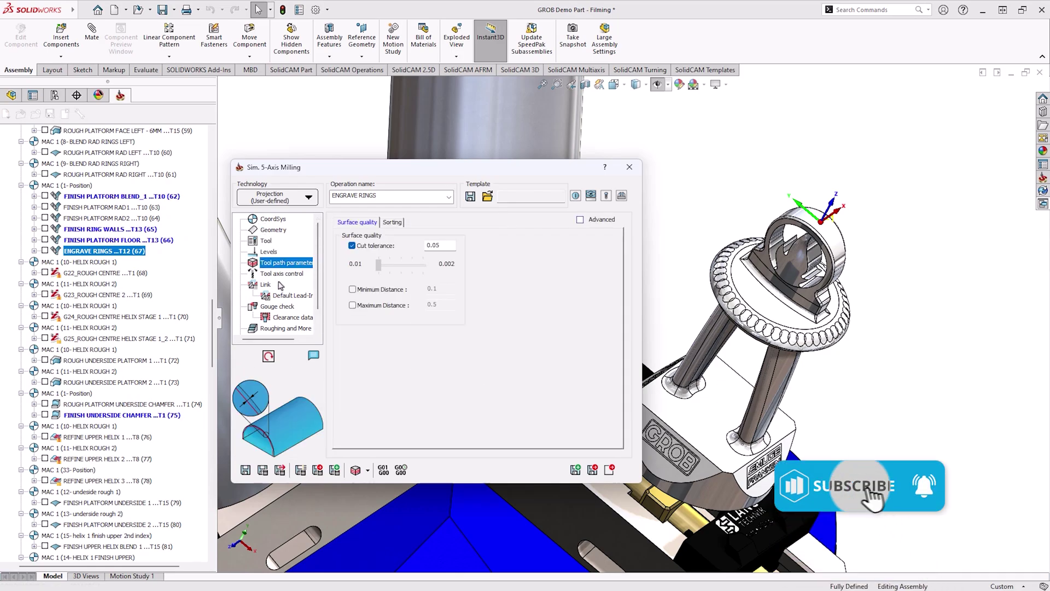
left_click(281, 274)
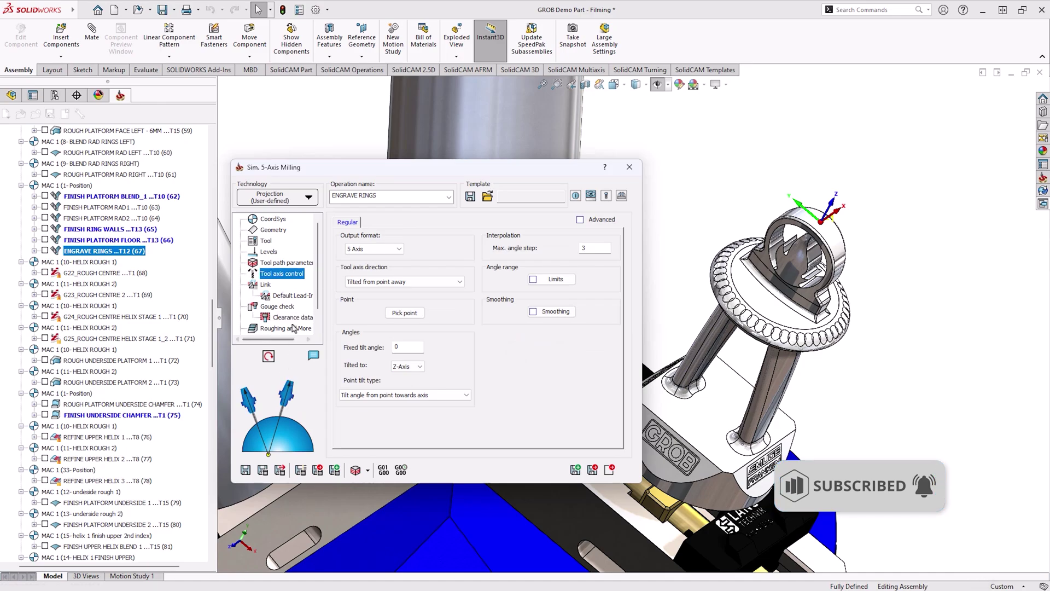
left_click(277, 306)
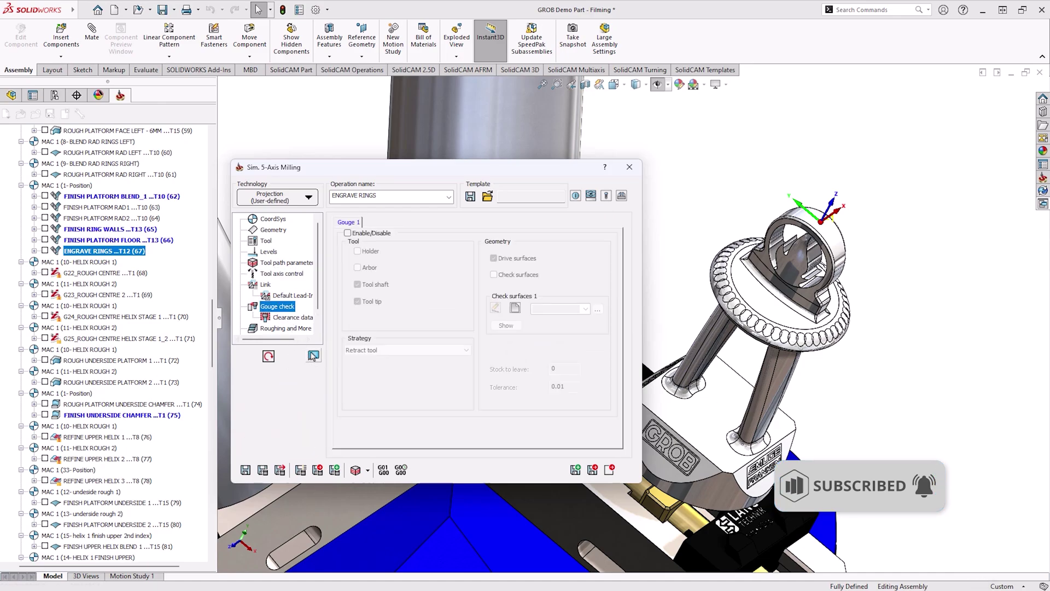
left_click(276, 275)
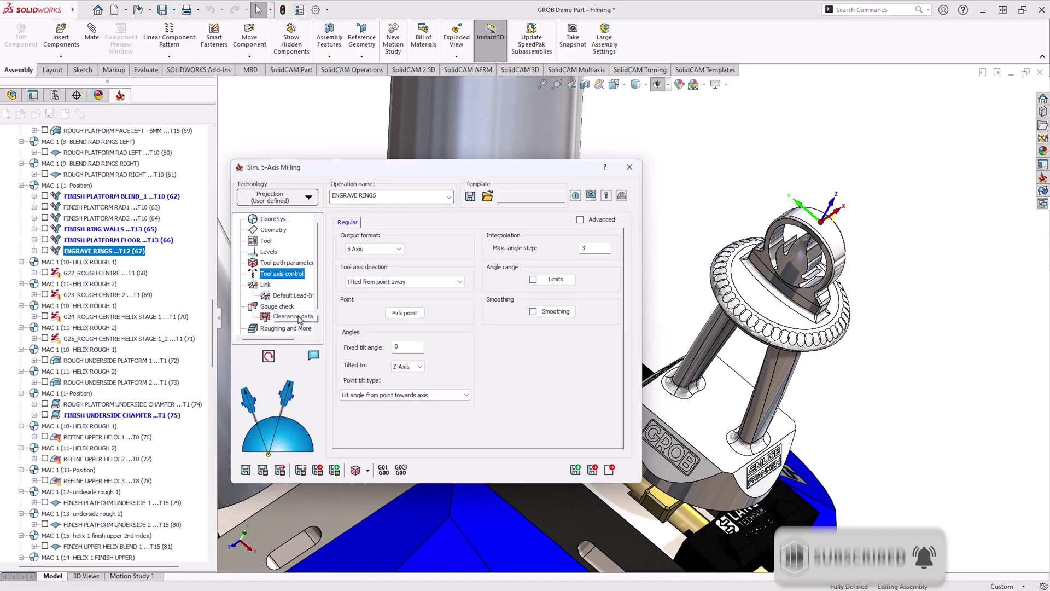
Play the ENGRAVE RINGS toolpath in the SolidCAM Simulator
left_click(355, 471)
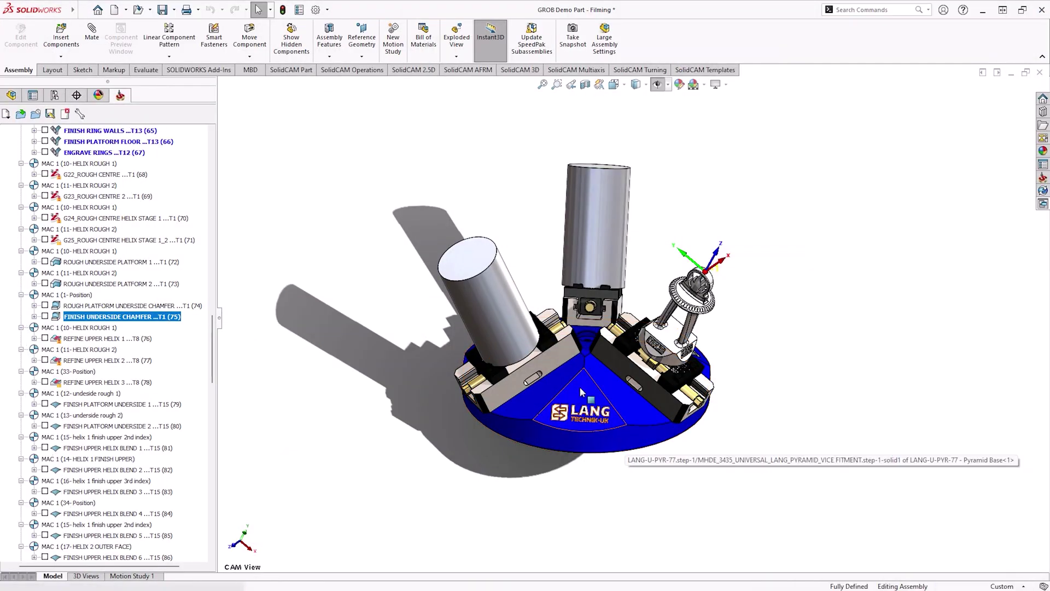
Open FINISH UNDERSIDE CHAMFER and preview its faces31 swarf surfaces on the fixture underside
middle_click_drag(602, 224, 625, 226)
scroll(629, 258, "down", 2)
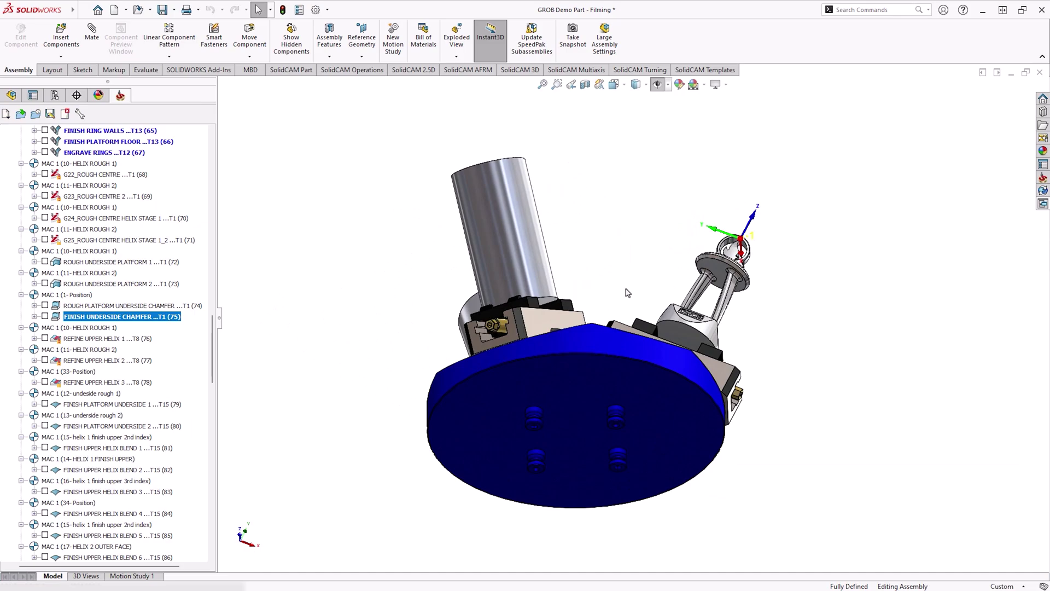
scroll(628, 293, "down", 3)
double_click(149, 317)
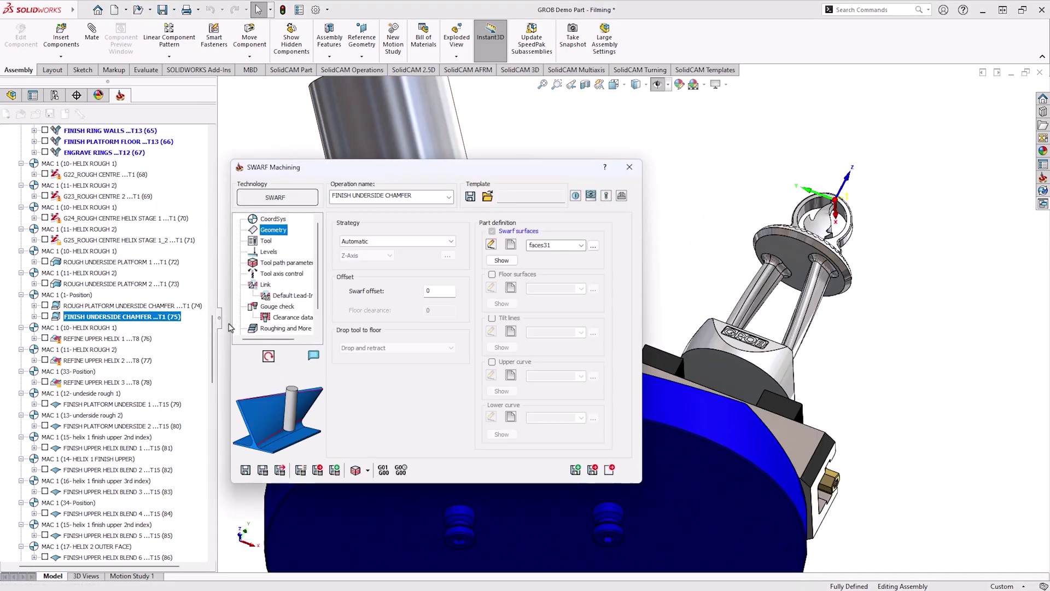
left_click(500, 260)
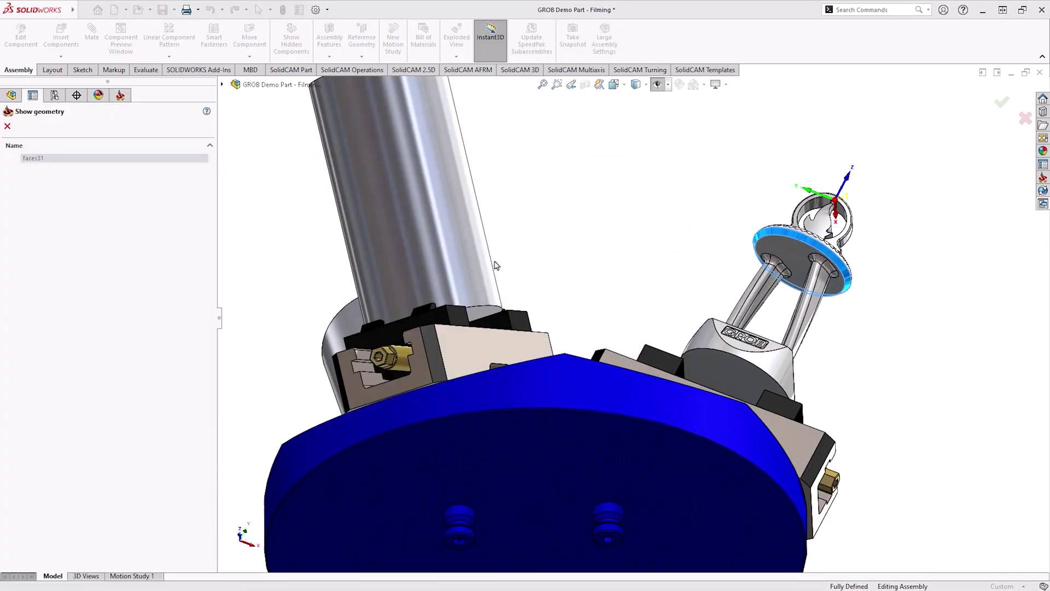
left_click(7, 126)
Review the chamfer's 12 mm end mill, clearance levels and 0.005 cut tolerance
left_click(266, 241)
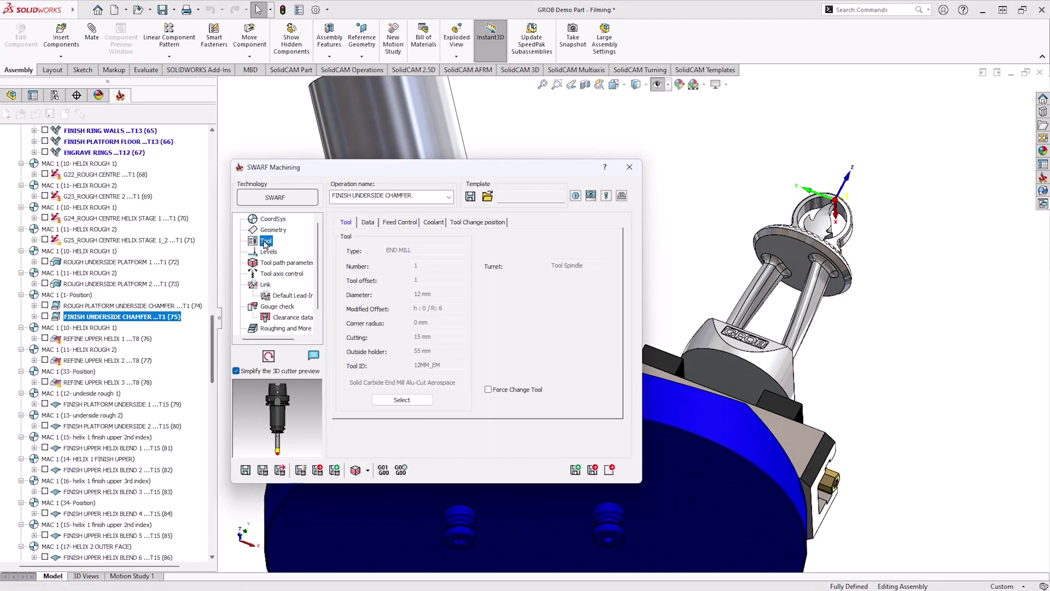
scroll(281, 437, "up", 2)
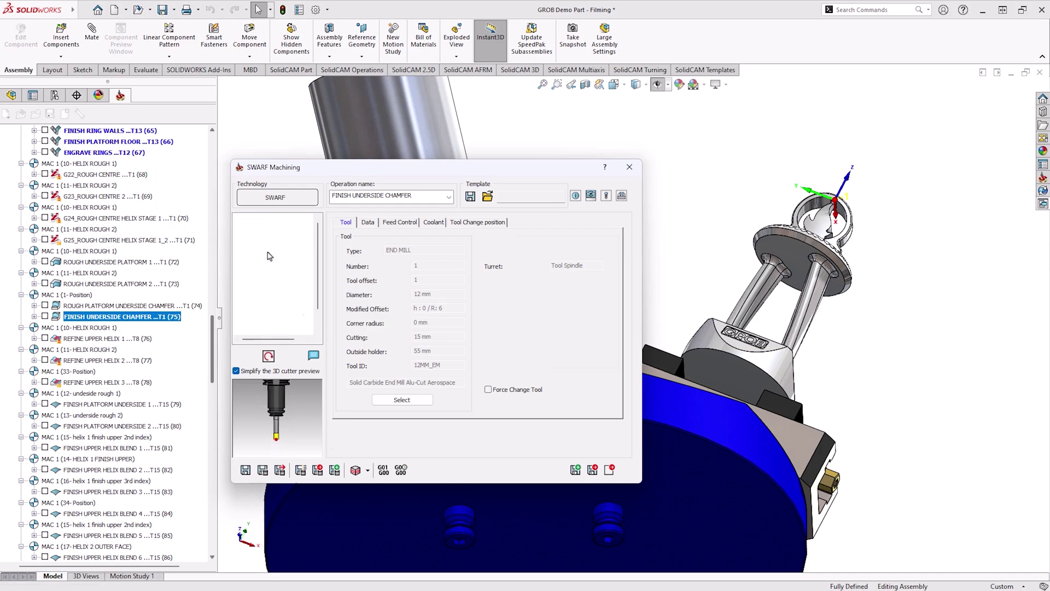
left_click(269, 252)
left_click(288, 263)
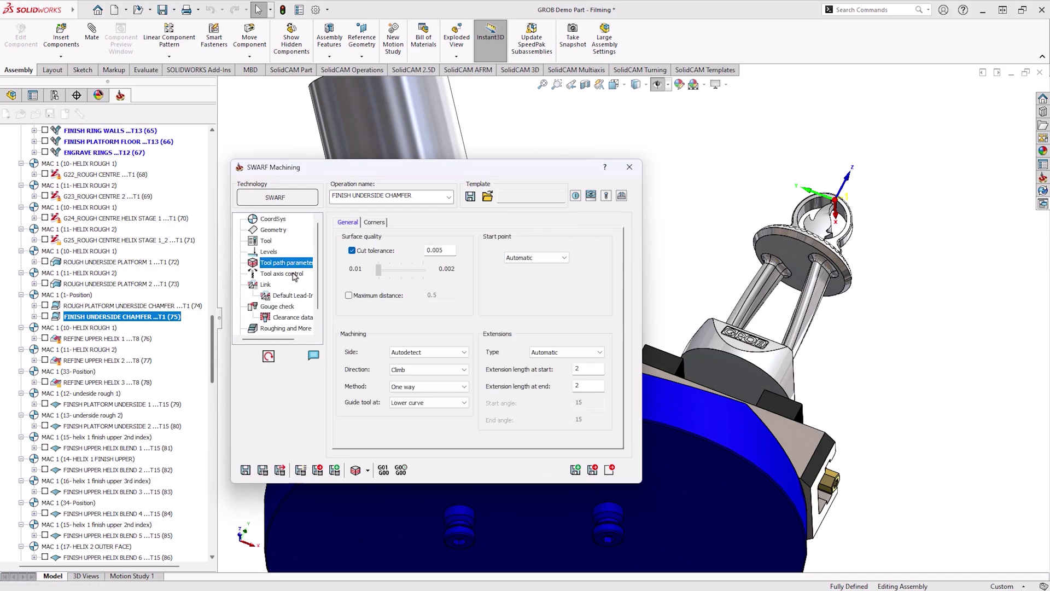
View the FINISH UNDERSIDE CHAMFER tool axis control settings
left_click(294, 274)
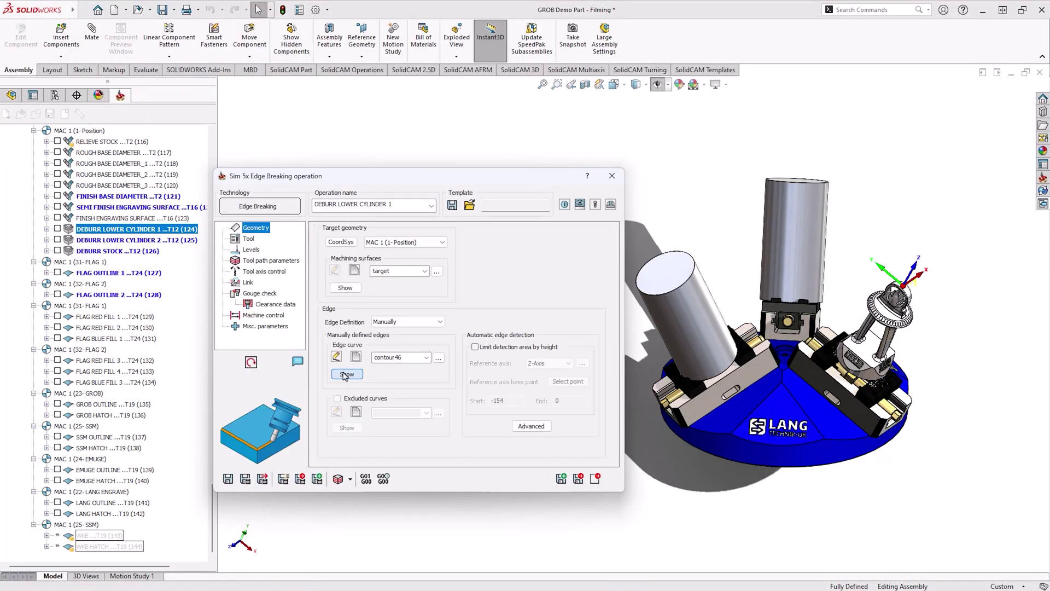
Preview the contour46 edge curve, zoomed in around the trophy base
left_click(347, 374)
left_click(555, 85)
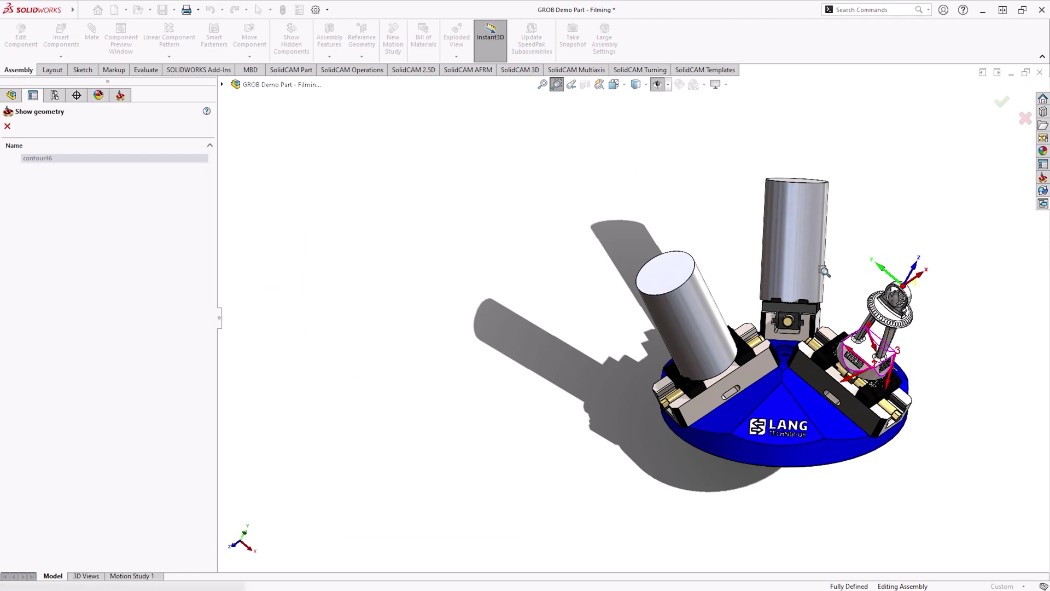
left_click_drag(791, 283, 950, 418)
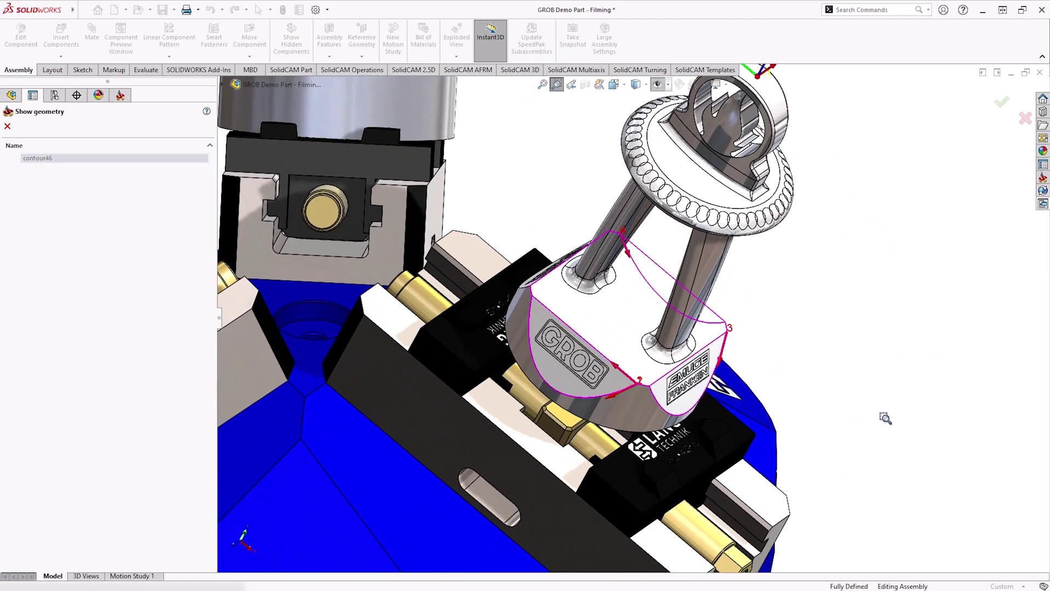
left_click(1003, 103)
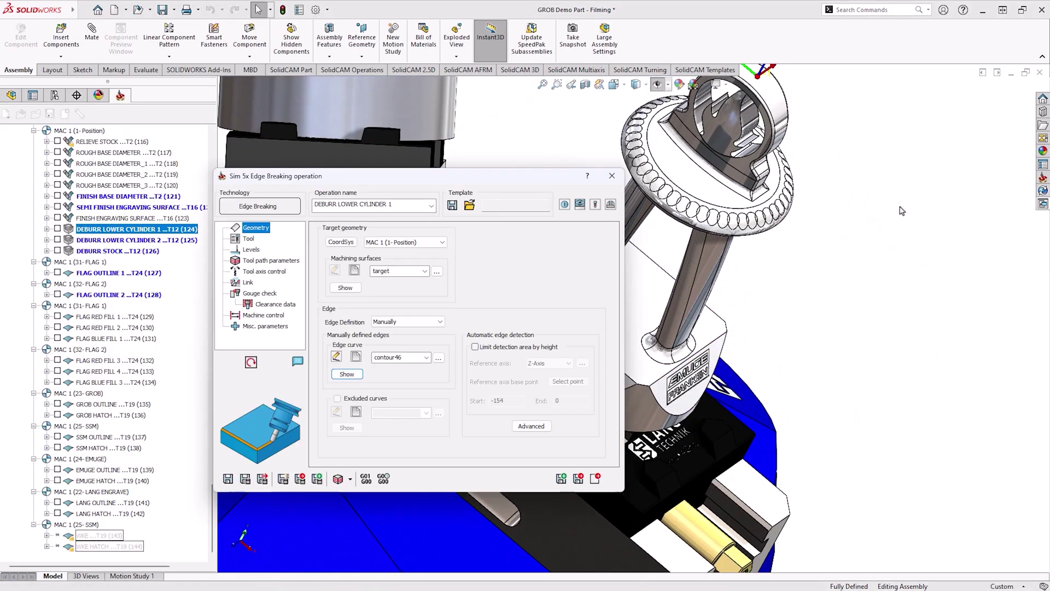
Review the 1.5 mm ball-nose tool, levels, 0.15 chamfer width and 5-axis lag angle 3
left_click(248, 239)
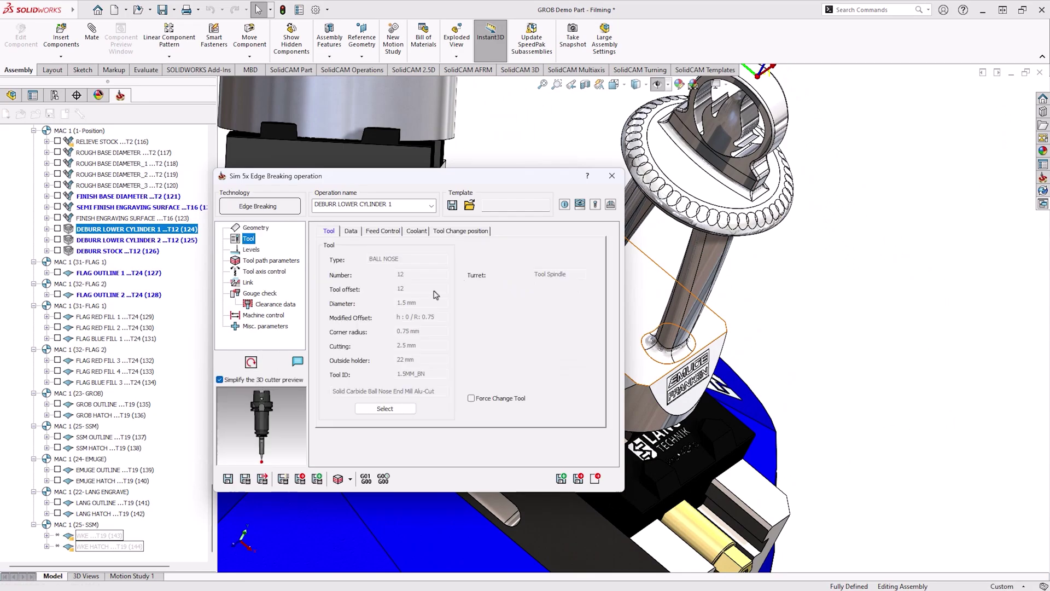
left_click(595, 205)
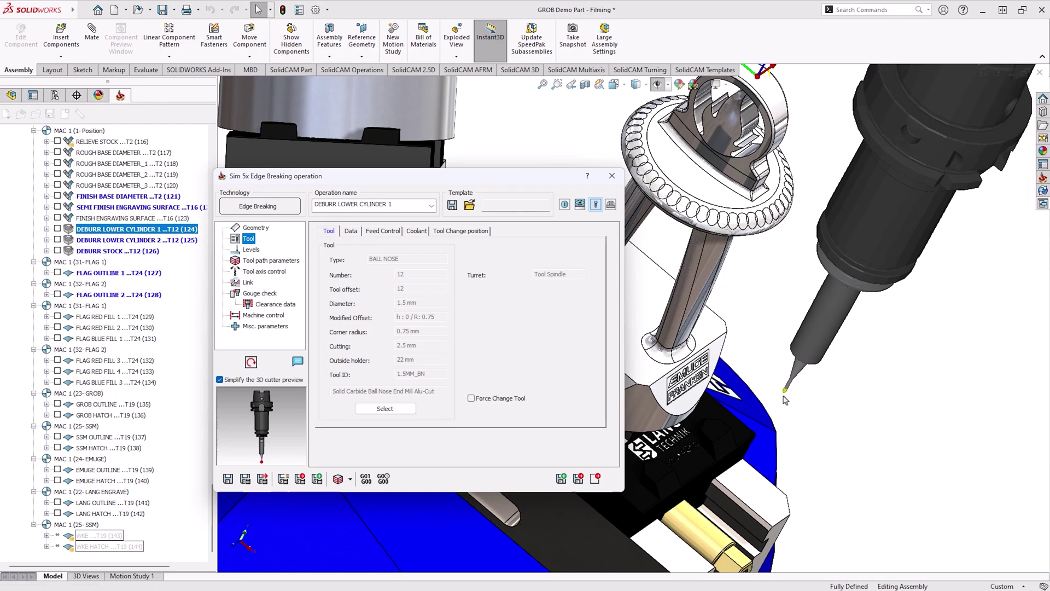
left_click(596, 205)
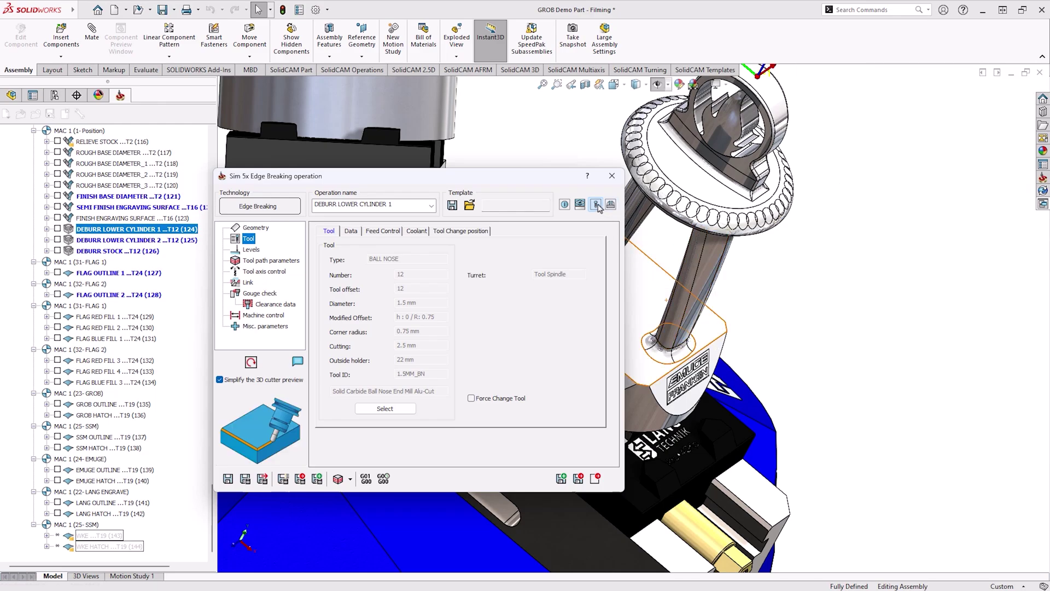
left_click(250, 250)
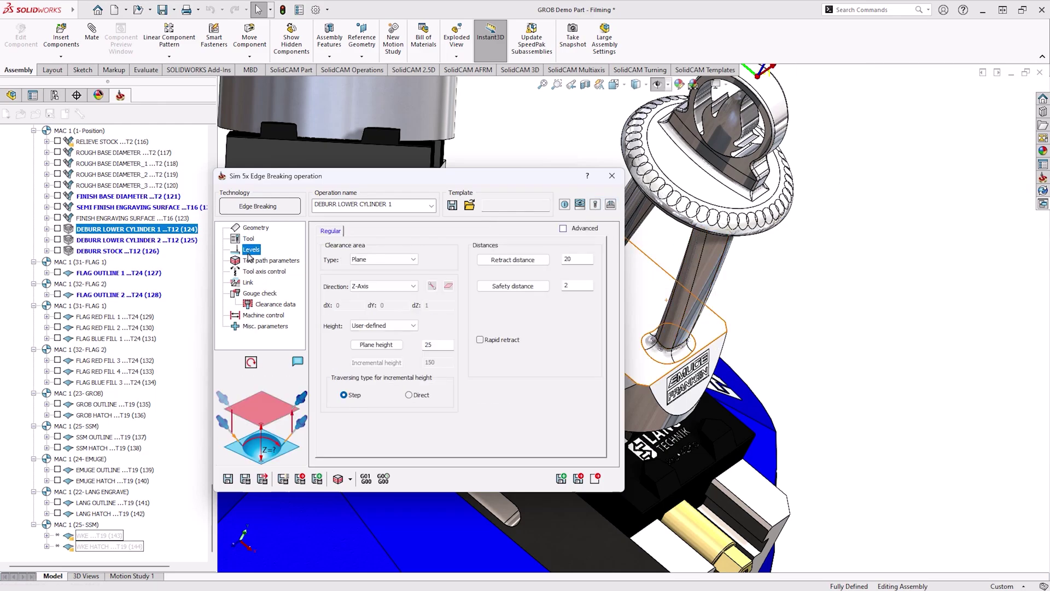
left_click(253, 261)
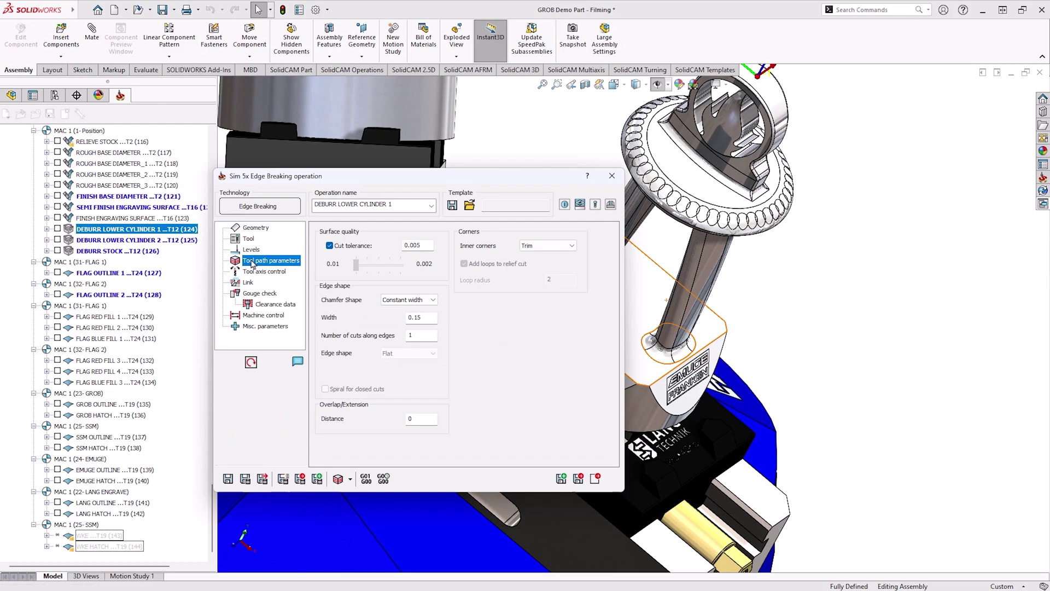
left_click(254, 272)
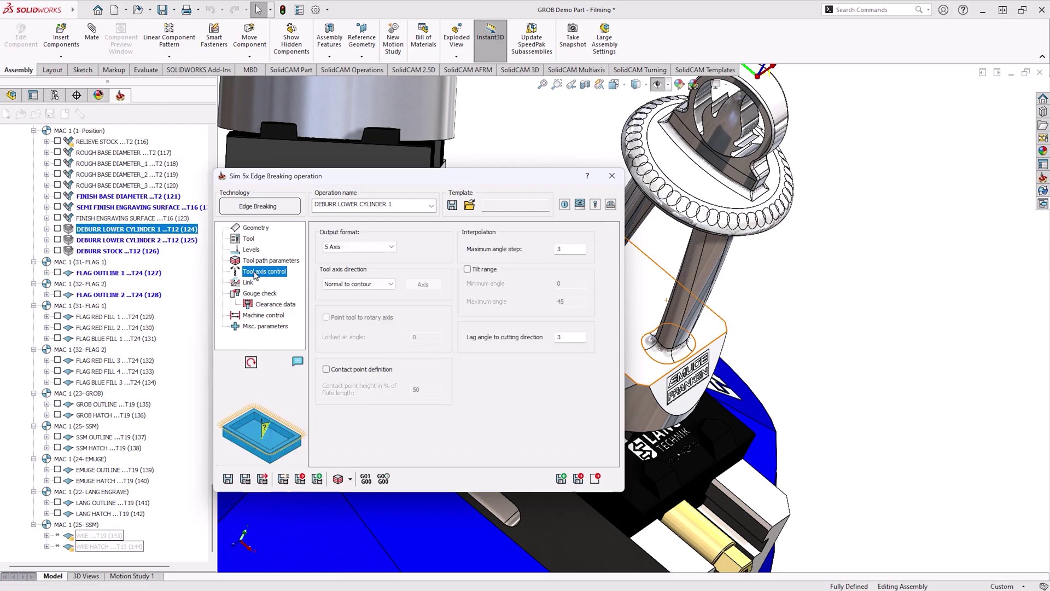